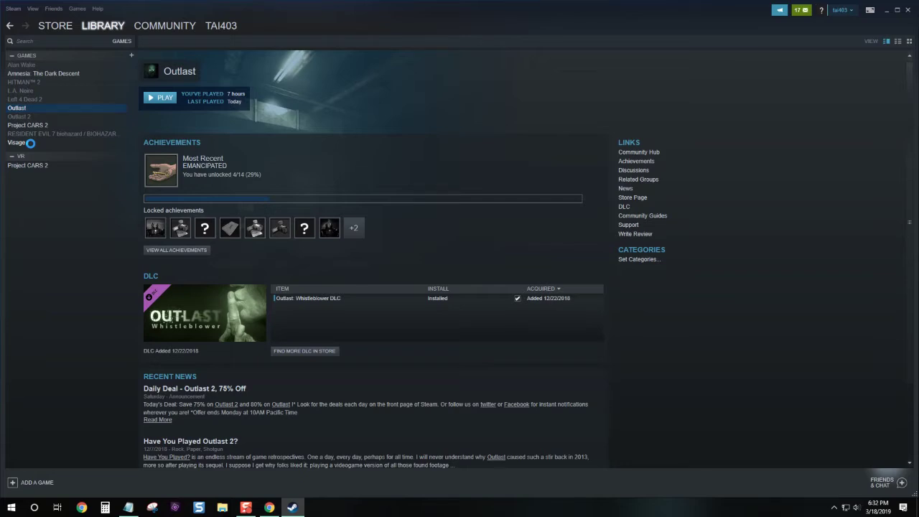
Open Visage's Steam library page and launch the game to its main menu
left_click(21, 143)
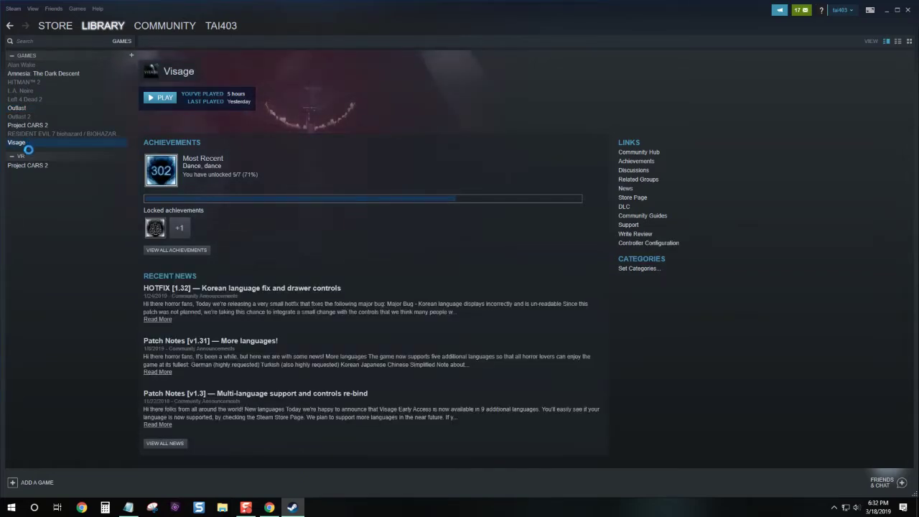
left_click(171, 102)
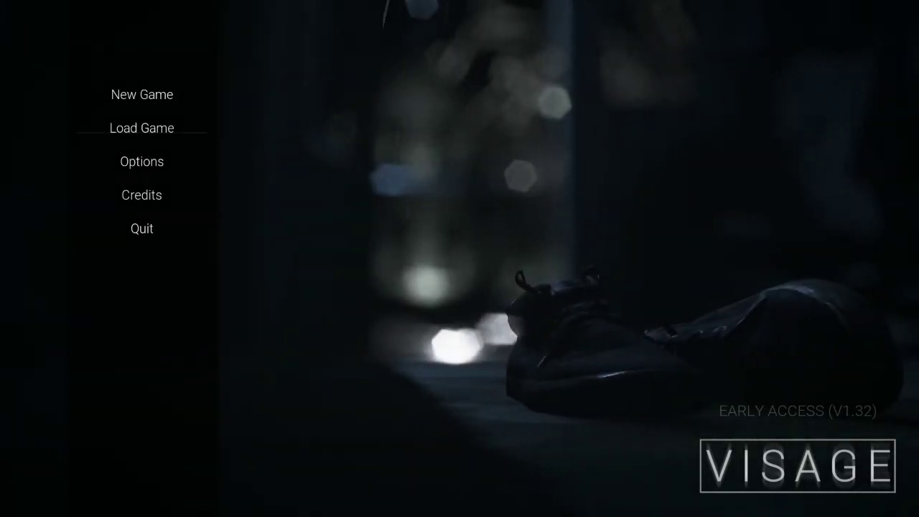
Load Saved Slot 1 from Visage's Load Game list and walk forward toward the stairs
key("Return")
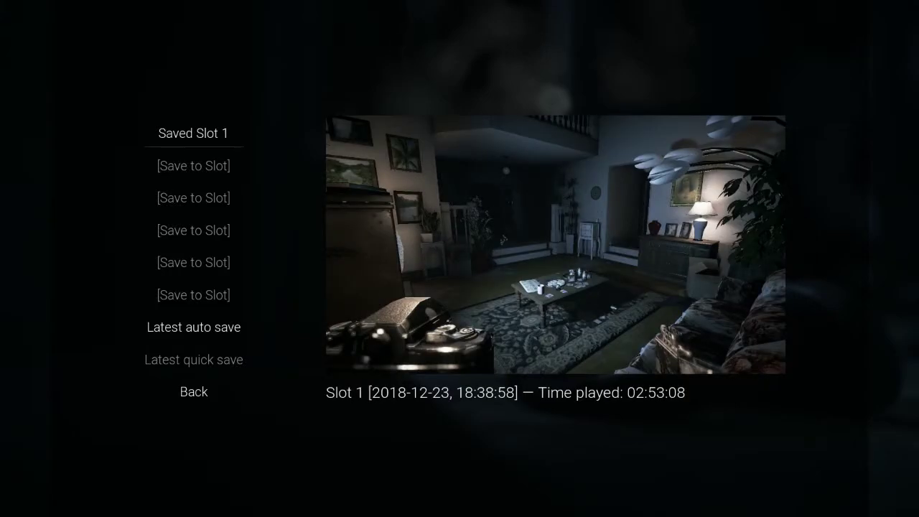
key("Return")
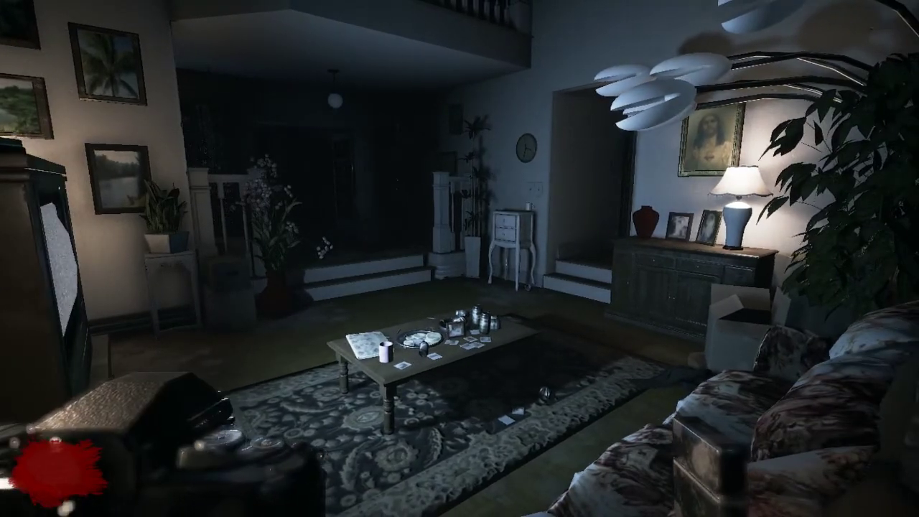
key("w")
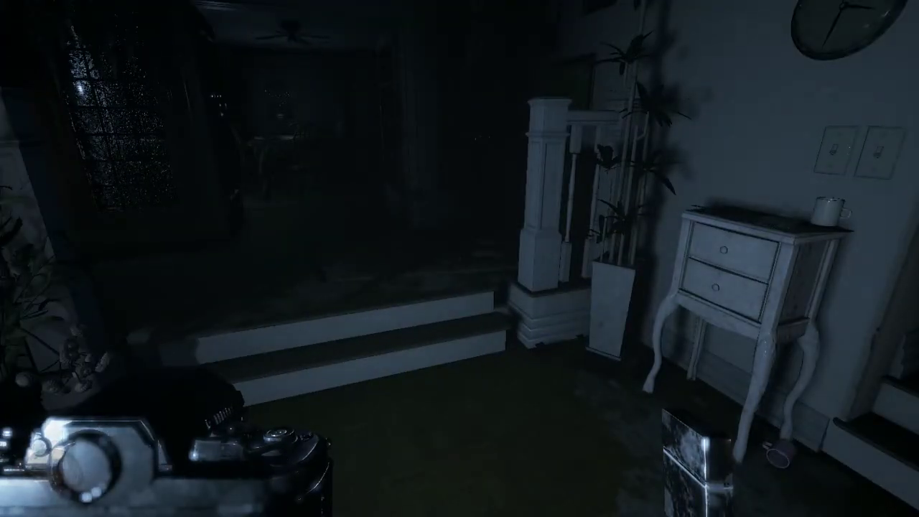
key("super+g")
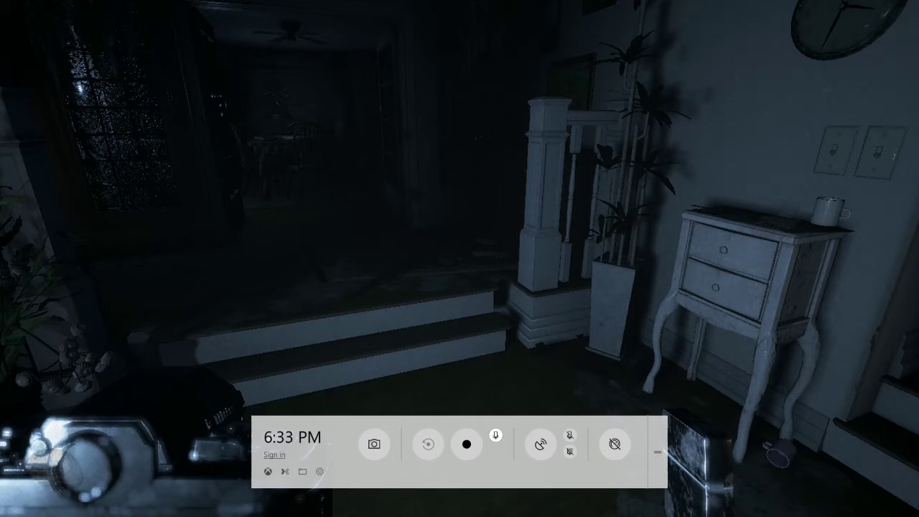
key("Tab")
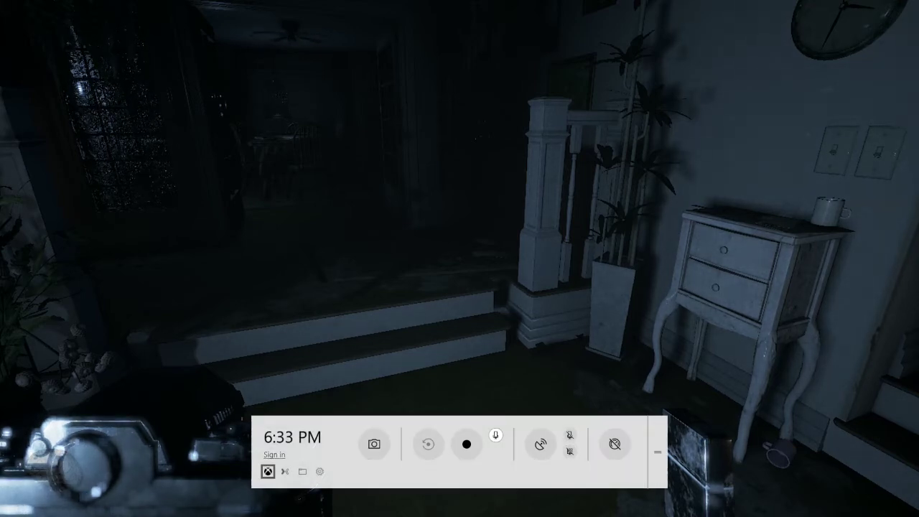
key("Tab")
key("Tab")
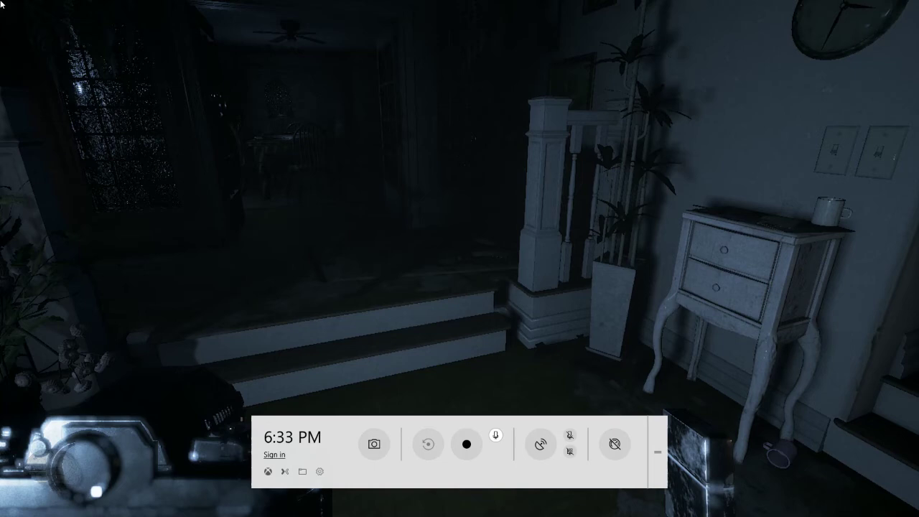
key("Tab")
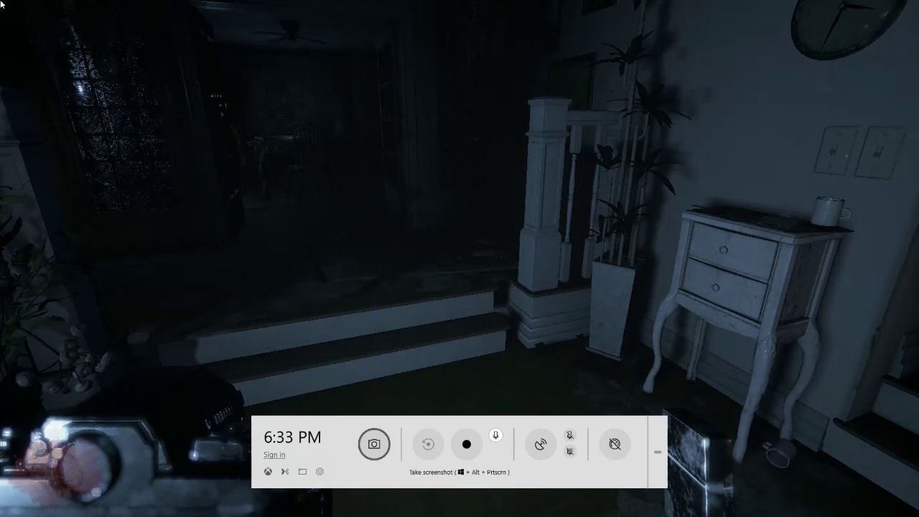
key("Tab")
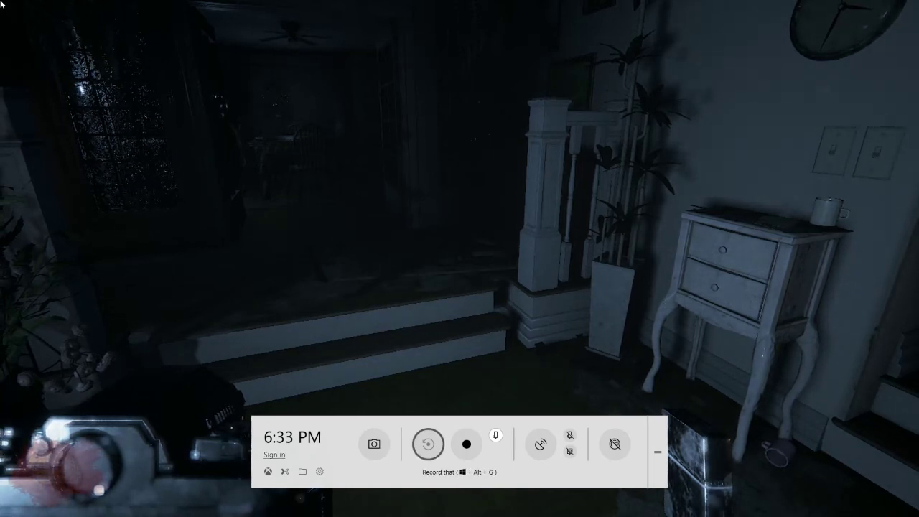
key("Tab")
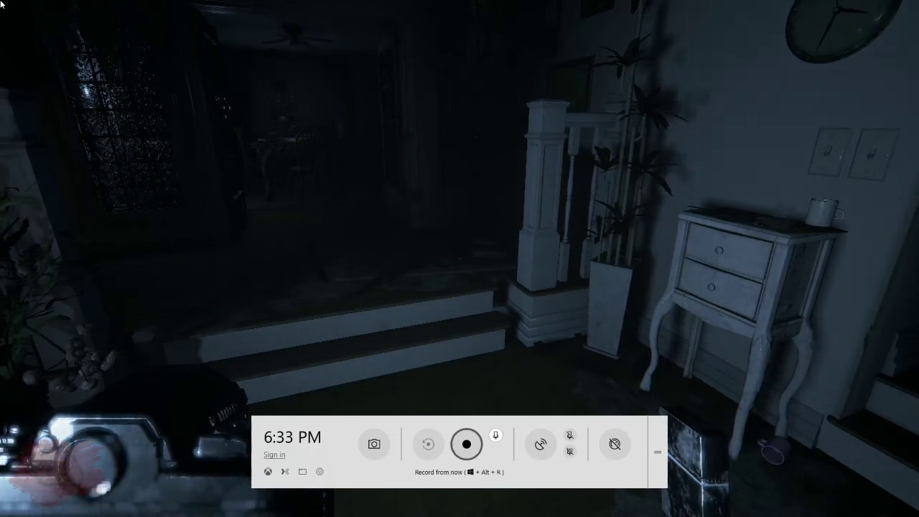
key("Tab")
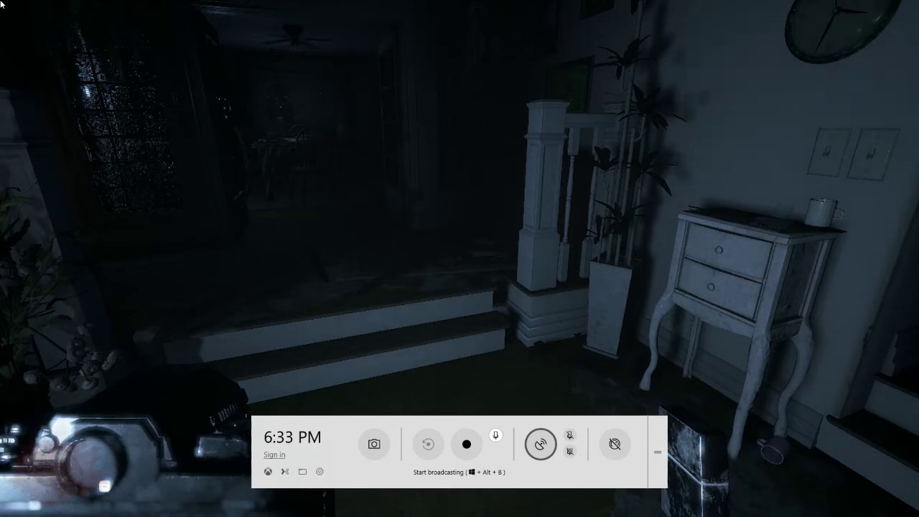
key("Tab")
key("Tab")
key("Tab")
key("shift+Tab")
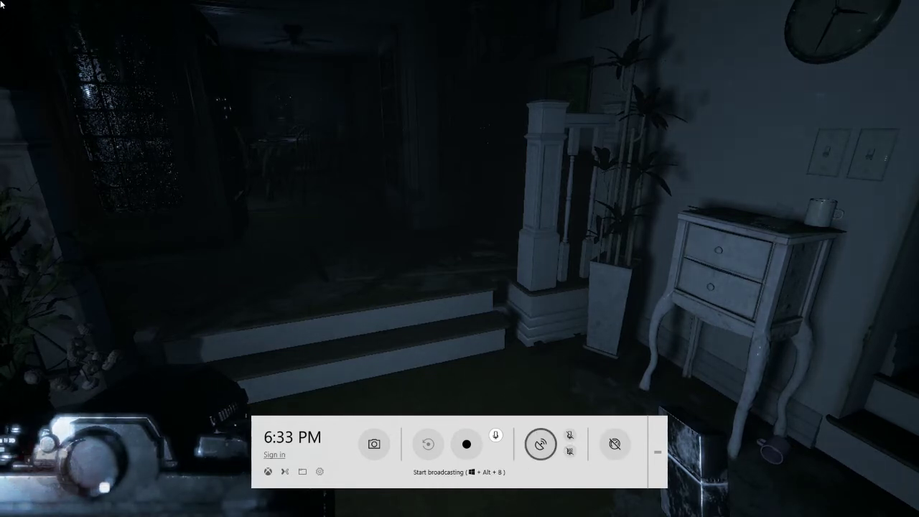
key("shift+Tab")
key("shift+Tab")
key("shift+Tab")
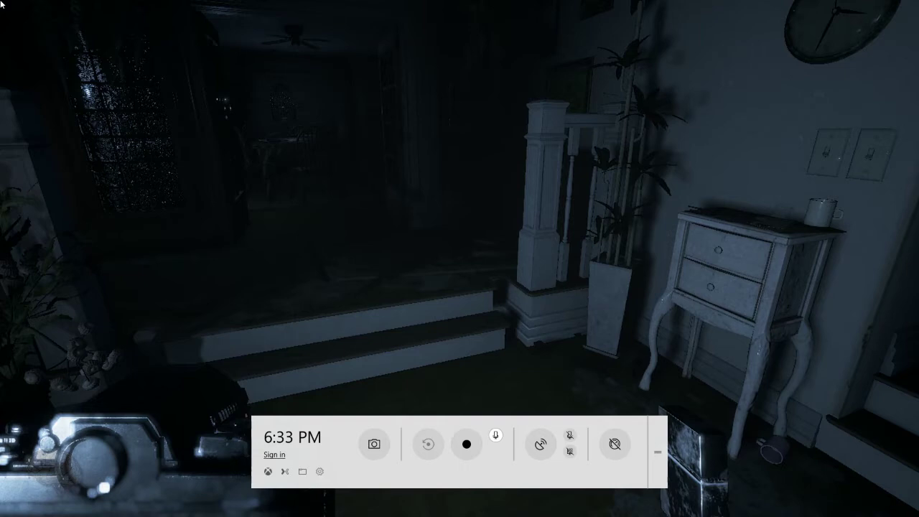
key("shift+Tab")
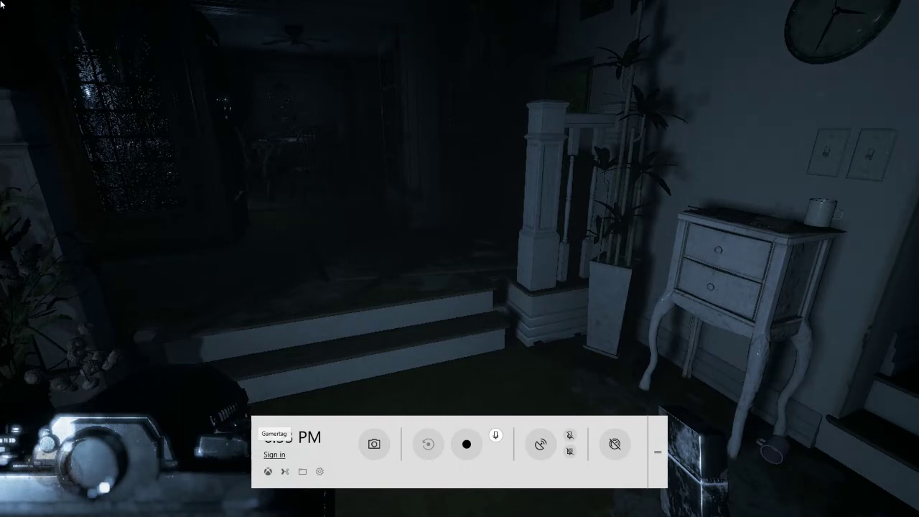
key("Escape")
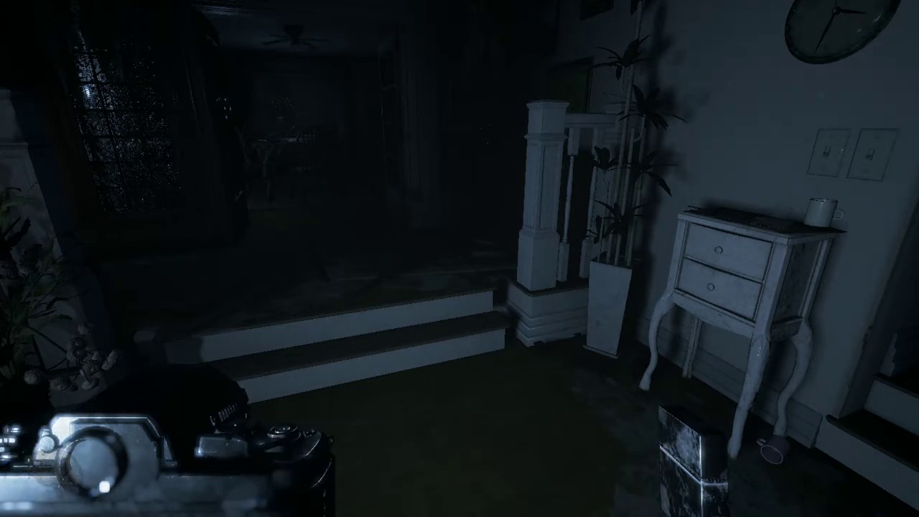
Start a Game Bar recording and walk down the dark hallway into the room, then reopen the bar
key("super+g")
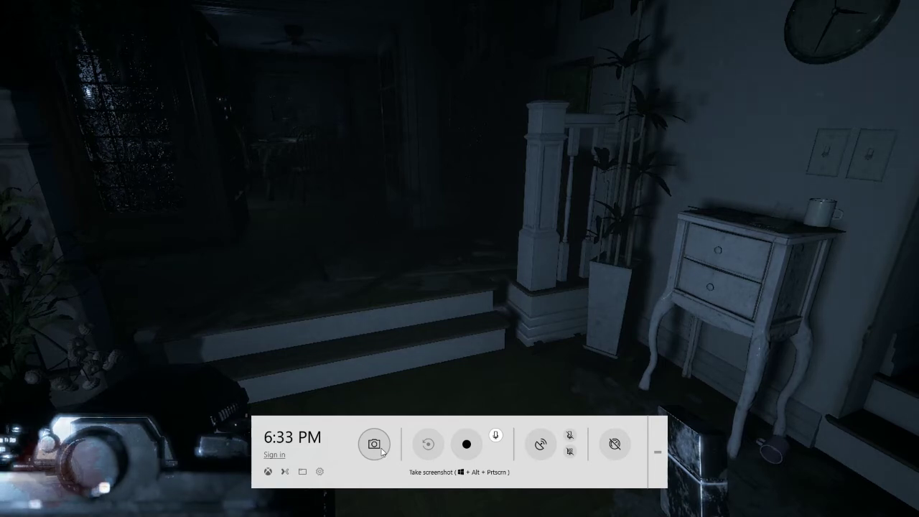
left_click(467, 445)
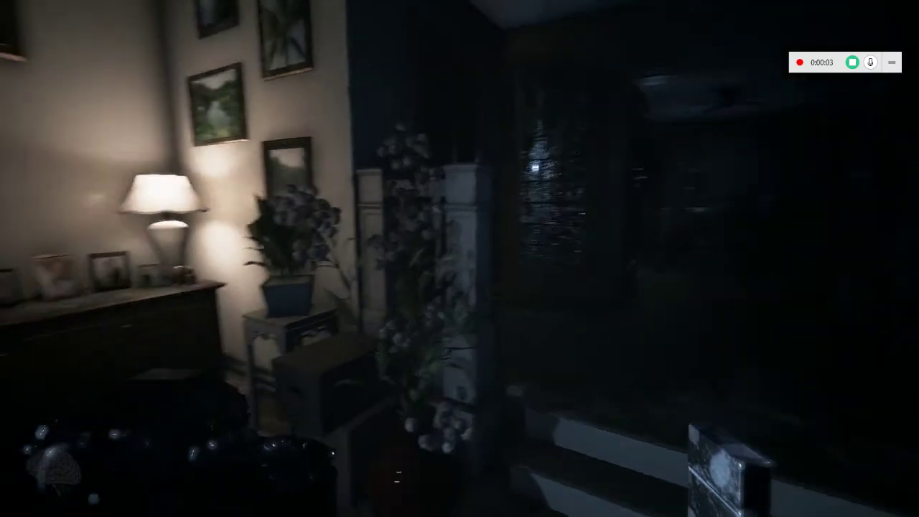
key("w")
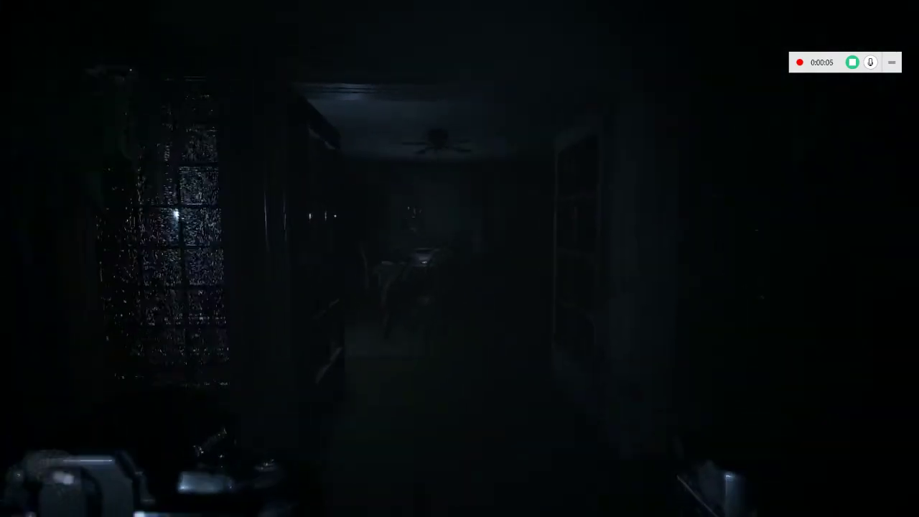
key("w")
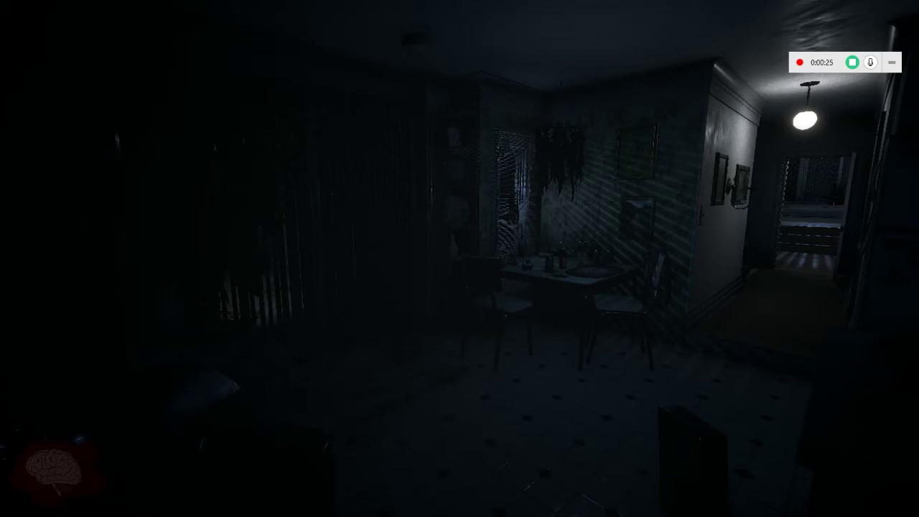
key("super+g")
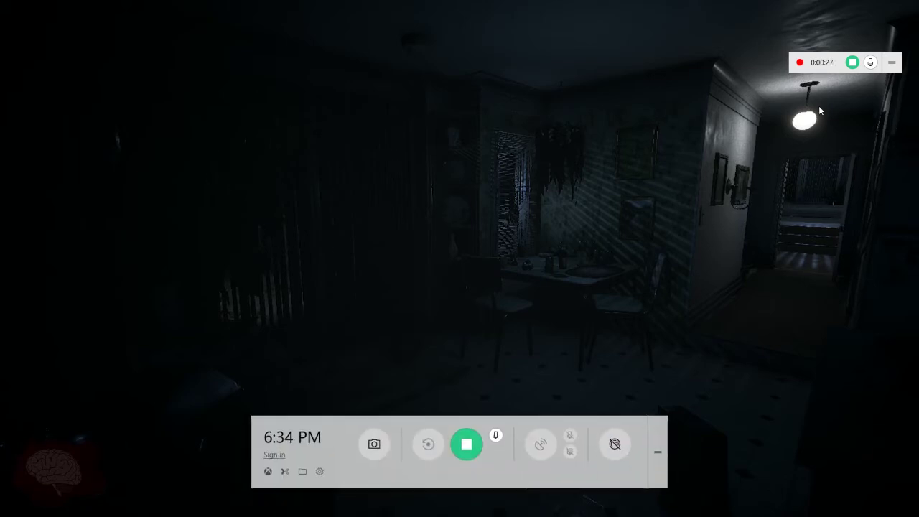
Stop recording to save the 34-second Visage clip and open My captures
left_click(467, 444)
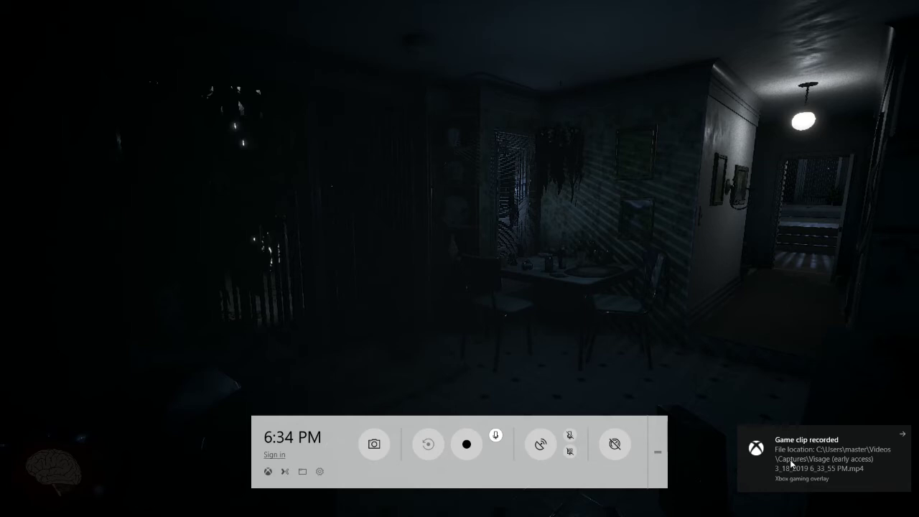
left_click(302, 473)
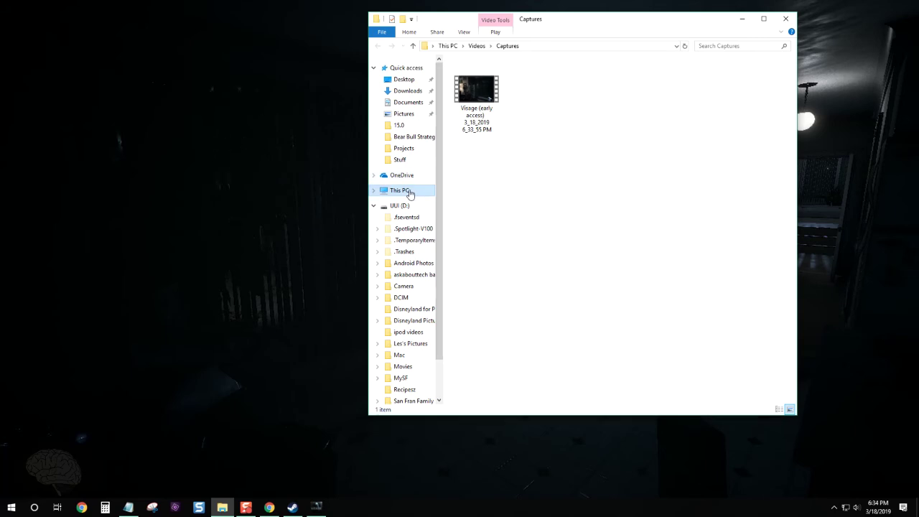
Shorten the Videos\Captures Explorer window showing the saved Visage clip
scroll(410, 253, "down", 1)
scroll(411, 256, "up", 1)
left_click_drag(514, 417, 503, 265)
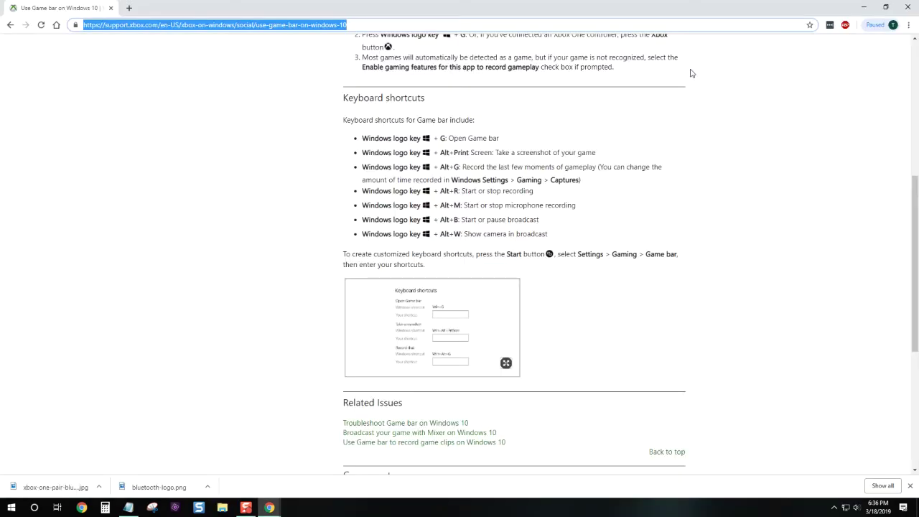
Record the Game bar help page in Chrome while scrolling it, then minimize Chrome
key("super+g")
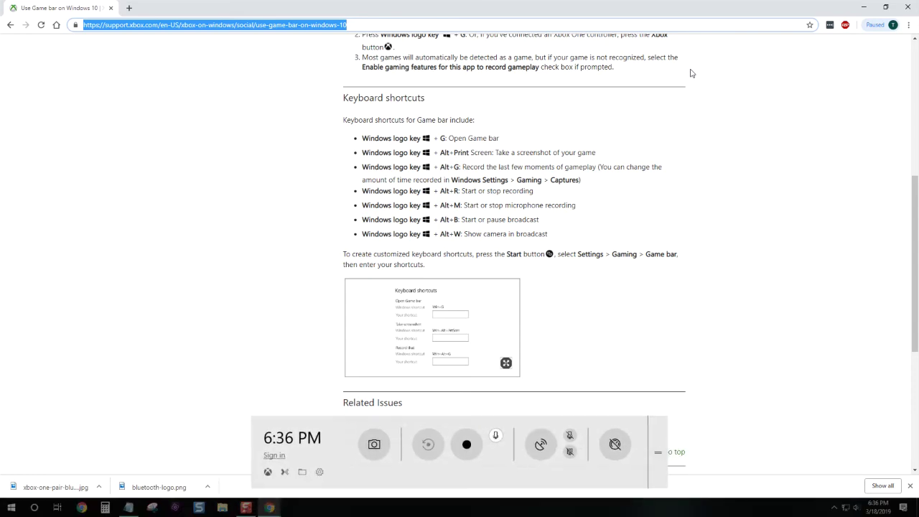
left_click(468, 445)
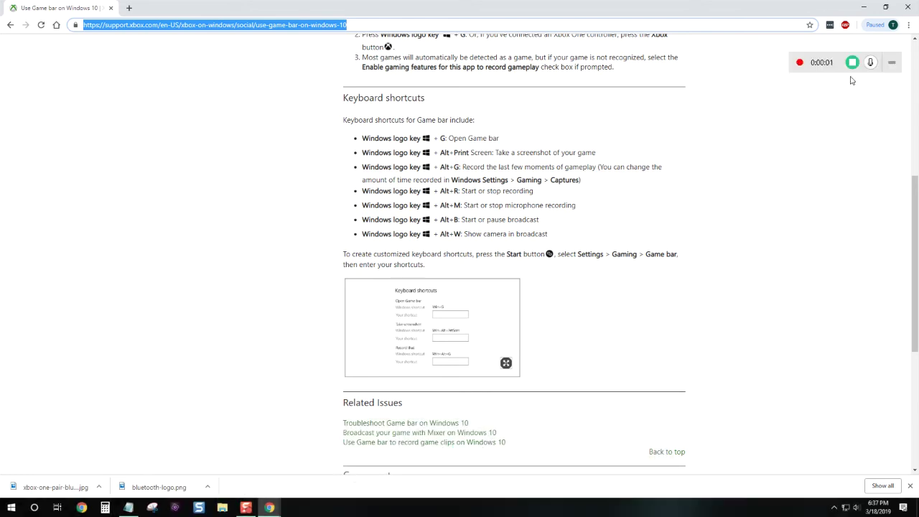
scroll(401, 201, "up", 3)
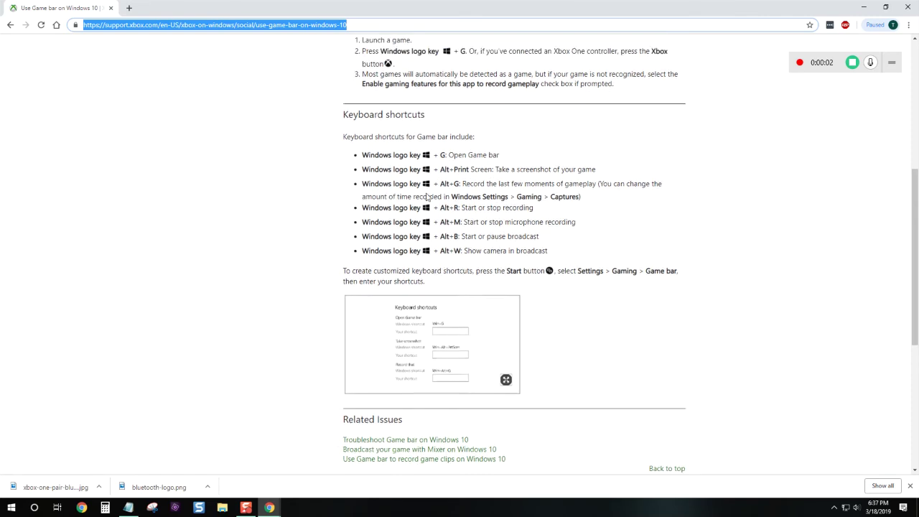
scroll(441, 223, "up", 1)
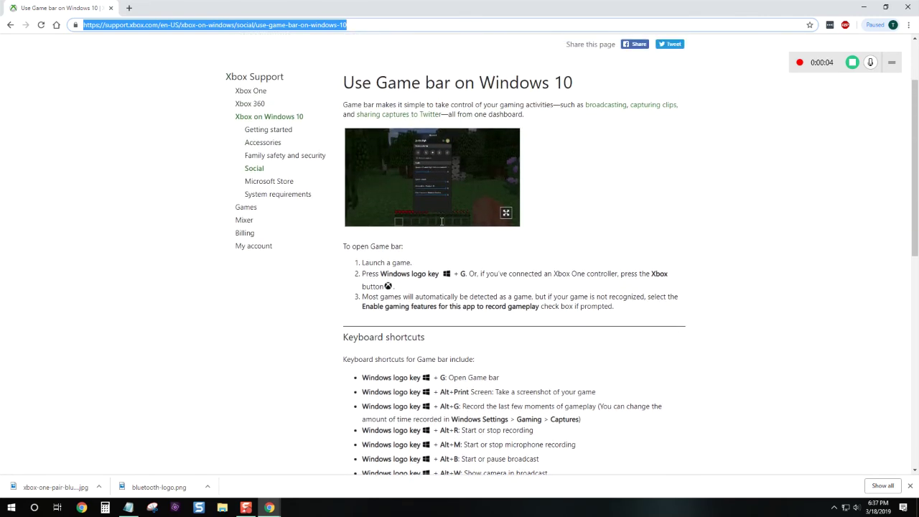
scroll(442, 221, "down", 1)
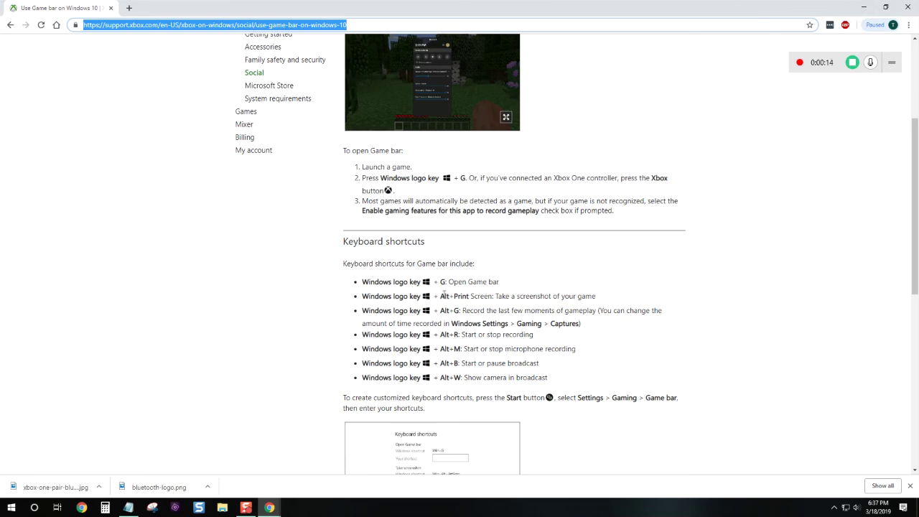
scroll(444, 294, "down", 3)
scroll(456, 203, "up", 3)
left_click(864, 11)
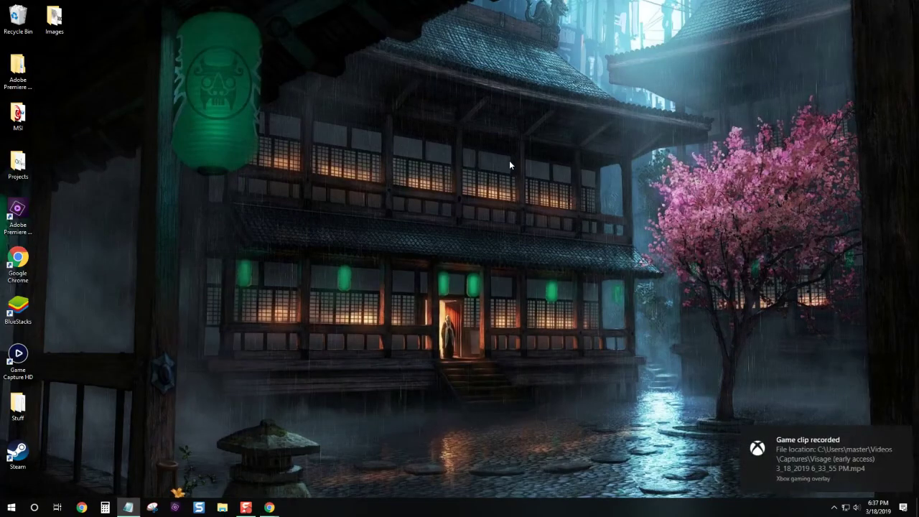